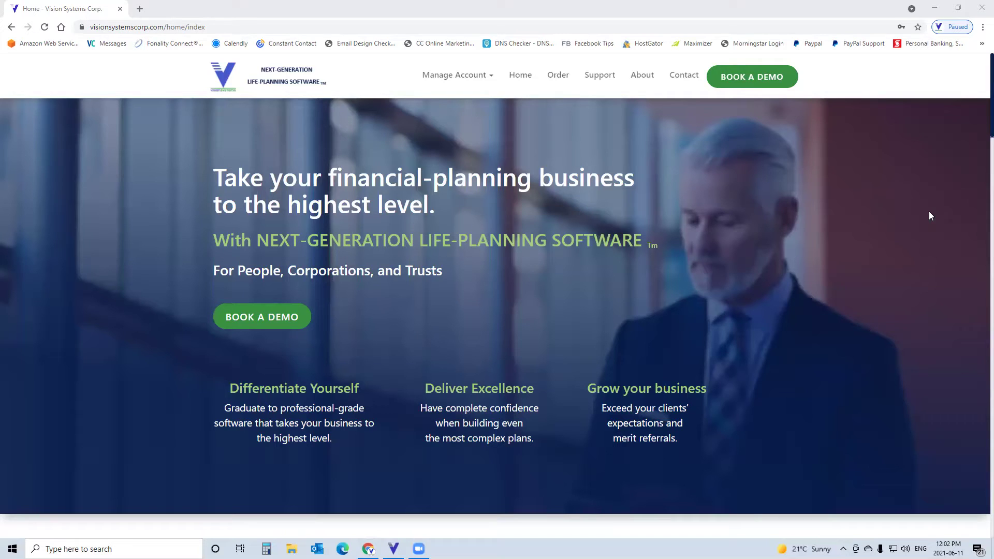
Open RP Pre-Retirement_01.pdf from the desktop in Acrobat Reader and zoom to 75%.
{"action": "left_click", "coordinate": [935, 15]}
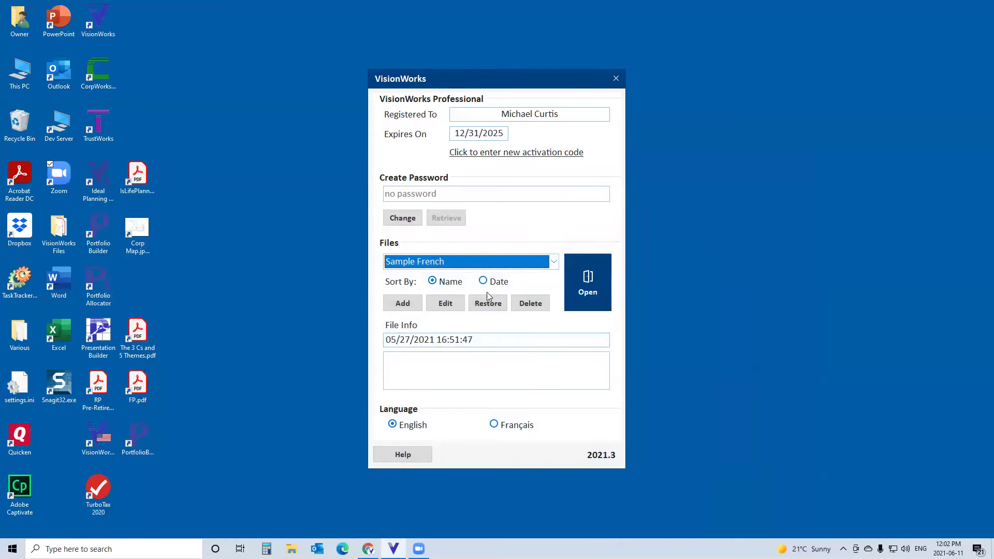
{"action": "double_click", "coordinate": [98, 384]}
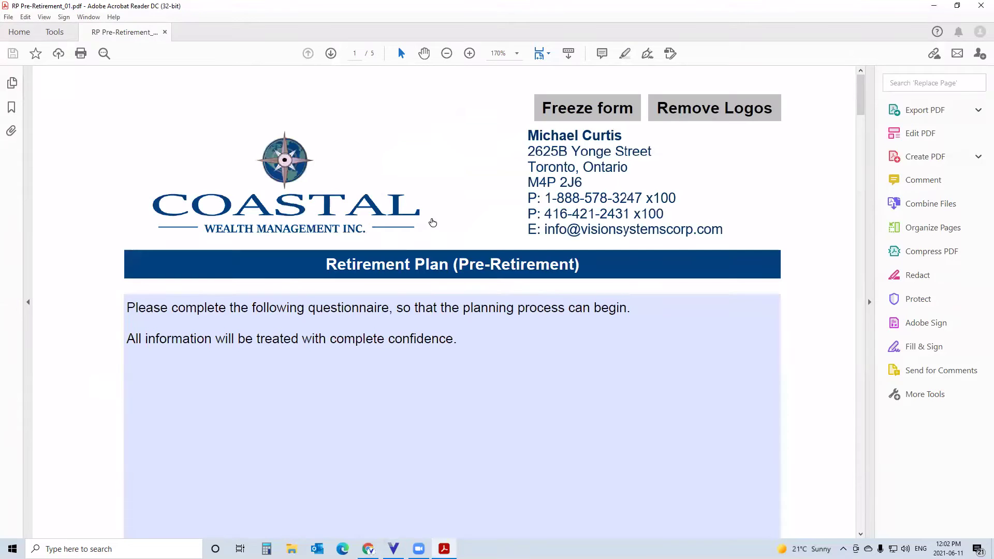
{"action": "left_click", "coordinate": [517, 55]}
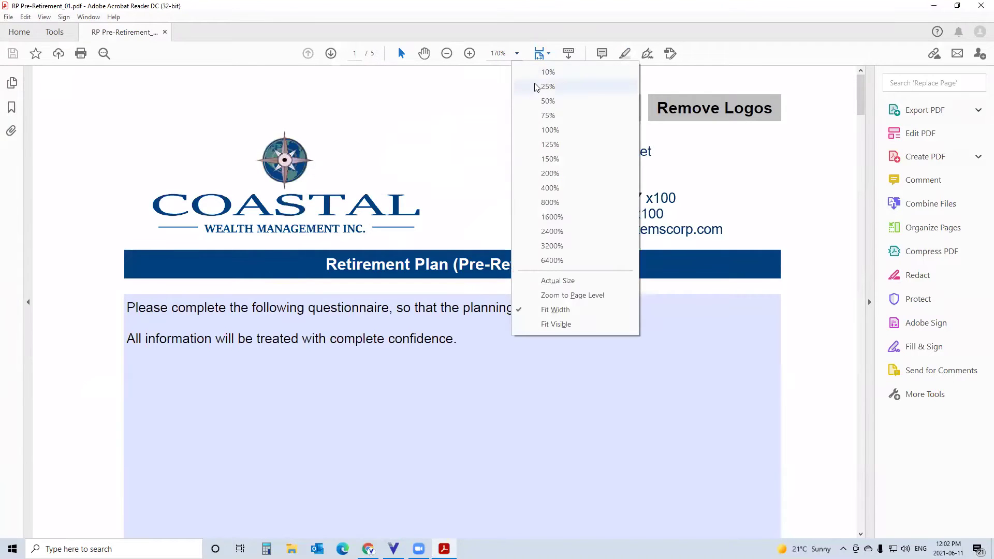
{"action": "left_click", "coordinate": [547, 115]}
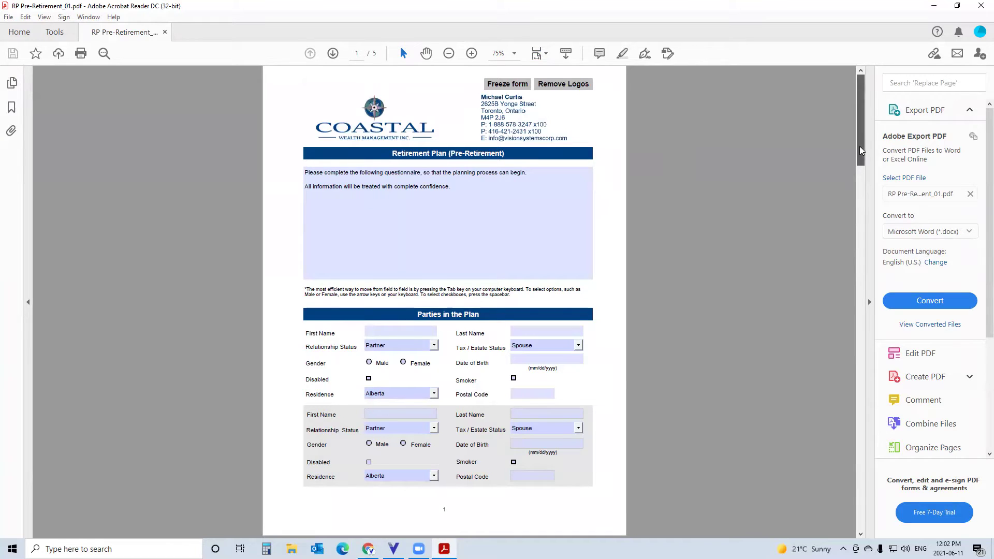
{"action": "scroll", "coordinate": [858, 153], "scroll_direction": "down", "scroll_amount": 1}
{"action": "left_click", "coordinate": [379, 311]}
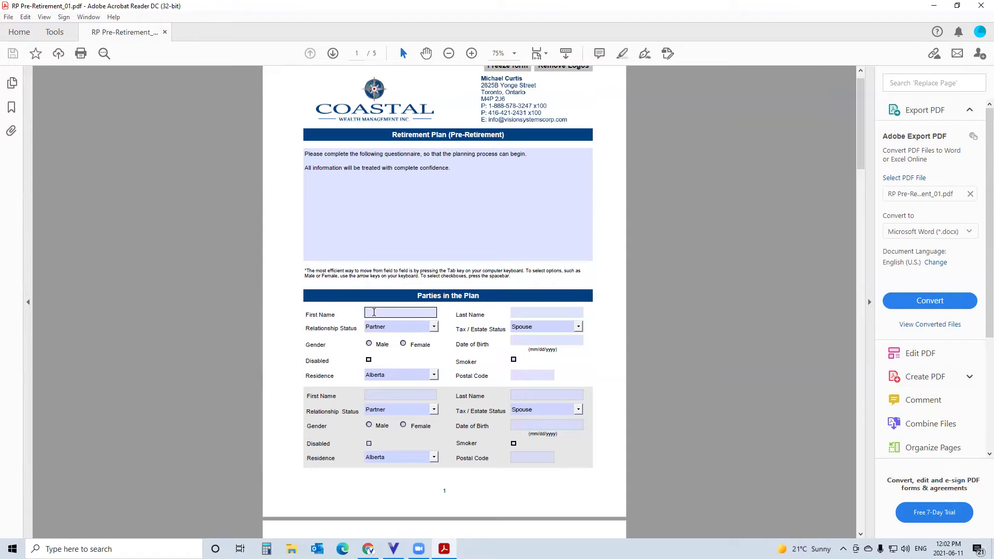
{"action": "left_click", "coordinate": [374, 312]}
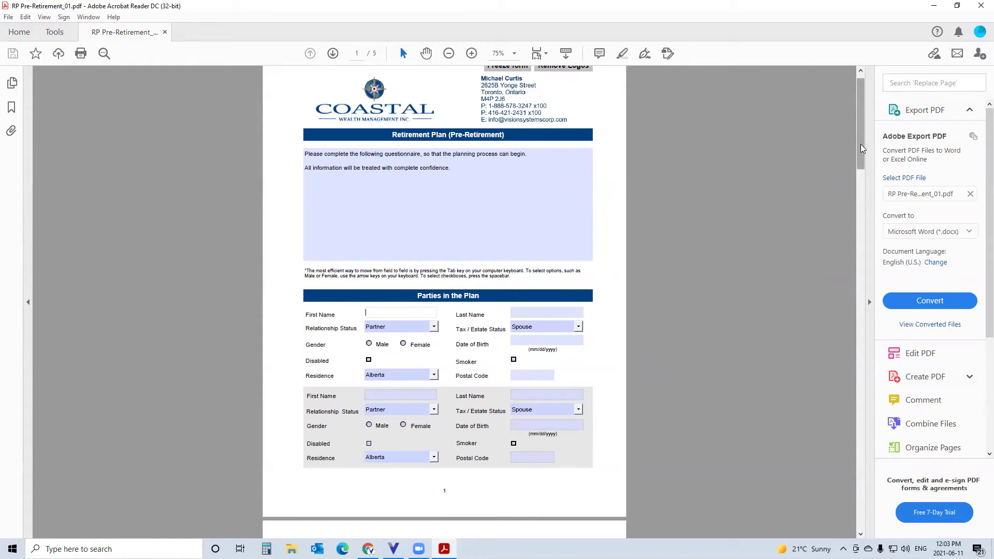
{"action": "left_click_drag", "start_coordinate": [860, 148], "coordinate": [863, 518]}
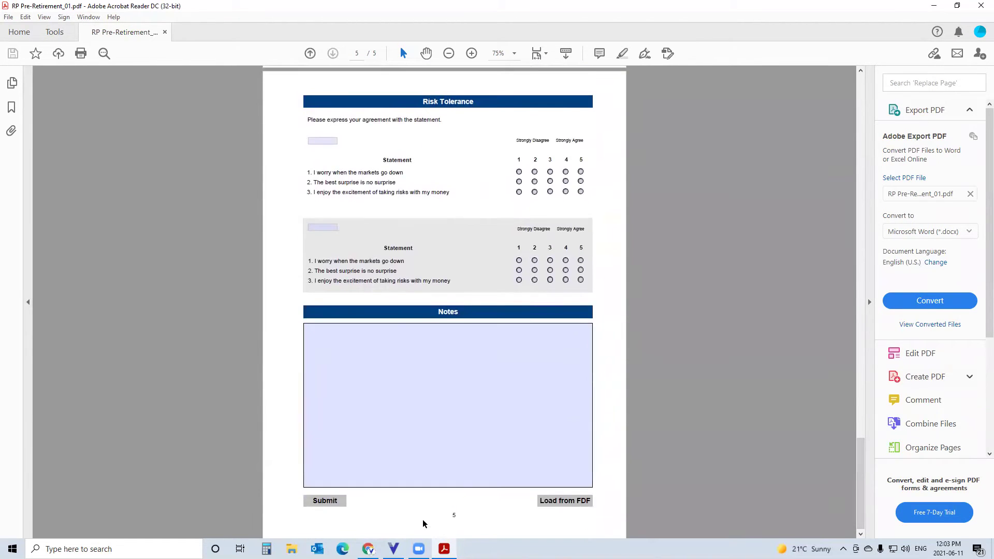
Submit the Retirement Plan questionnaire form.
{"action": "left_click", "coordinate": [327, 502]}
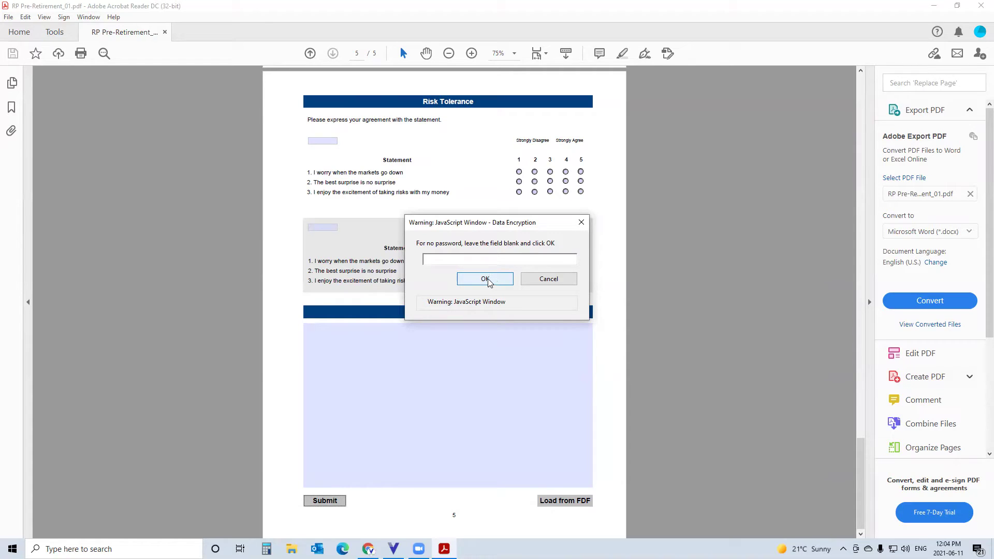
Continue without an encryption password, cancel emailing the advisor, and close the PDF.
{"action": "left_click", "coordinate": [487, 280]}
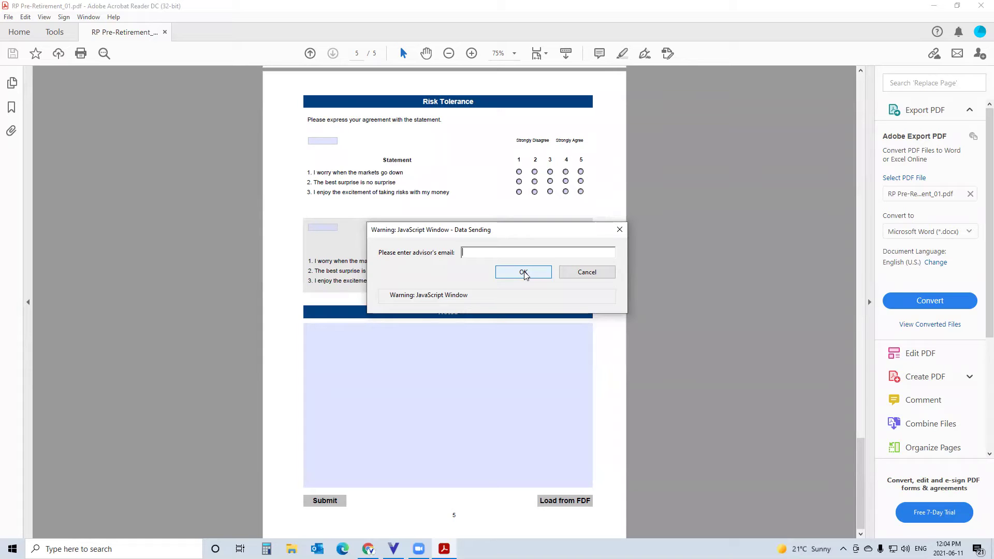
{"action": "left_click", "coordinate": [603, 274]}
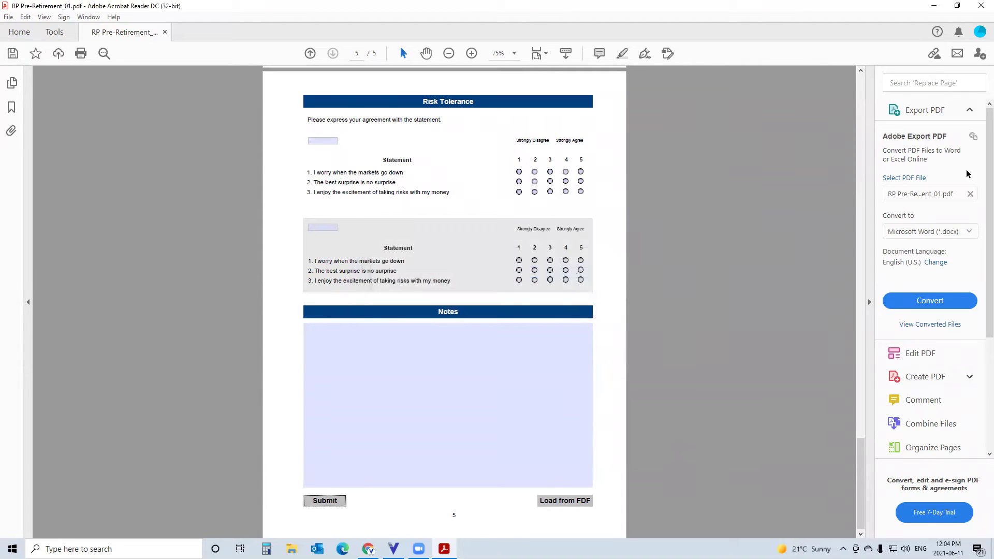
{"action": "left_click", "coordinate": [980, 5]}
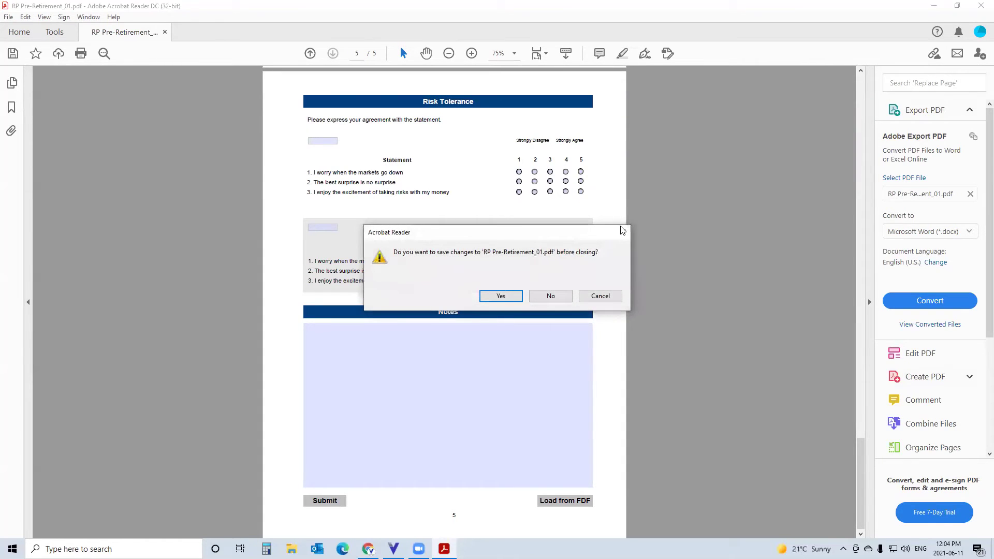
Close Acrobat Reader without saving changes to the form.
{"action": "left_click", "coordinate": [553, 295]}
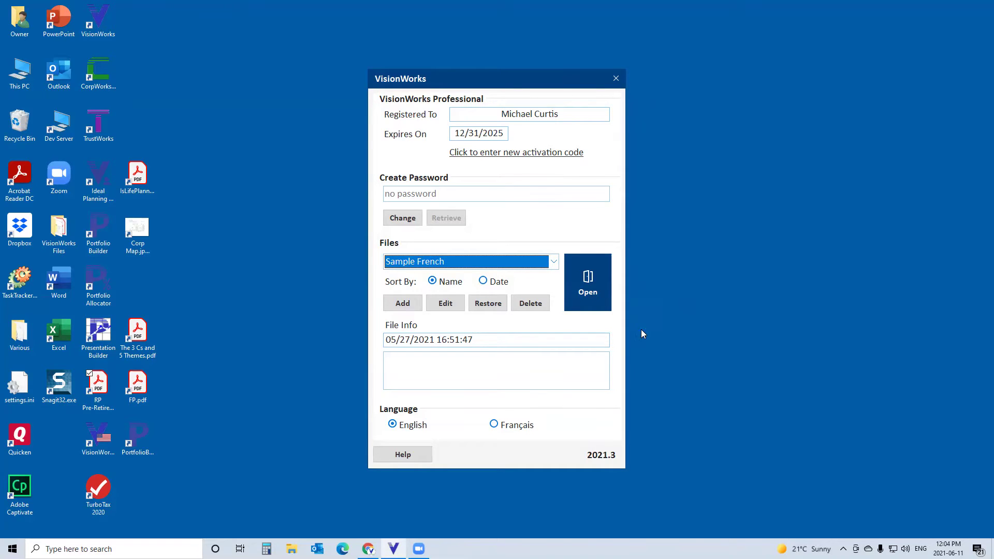
Add a file importing from a Retirement Plan questionnaire, named with the clients' names plus 'RP'.
{"action": "left_click", "coordinate": [405, 308]}
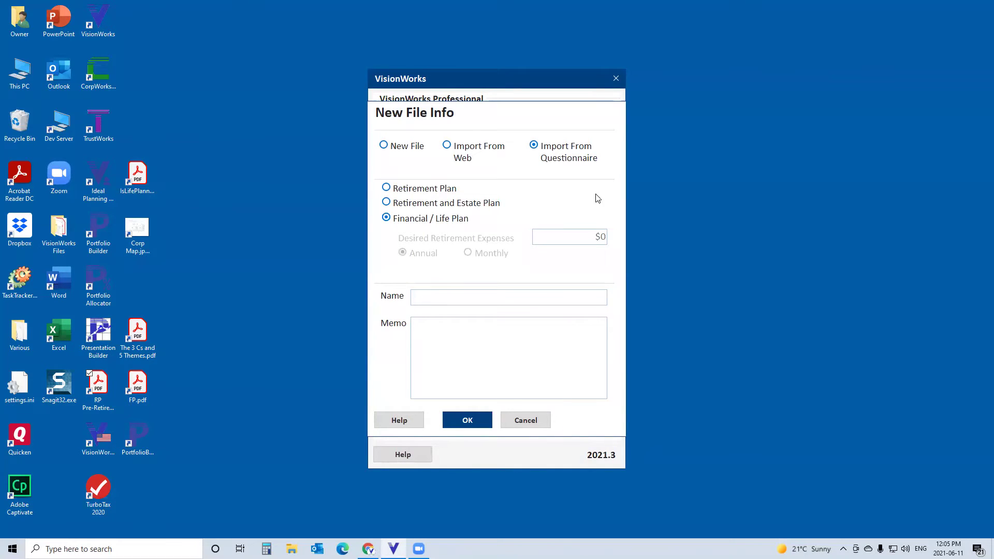
{"action": "left_click", "coordinate": [386, 187]}
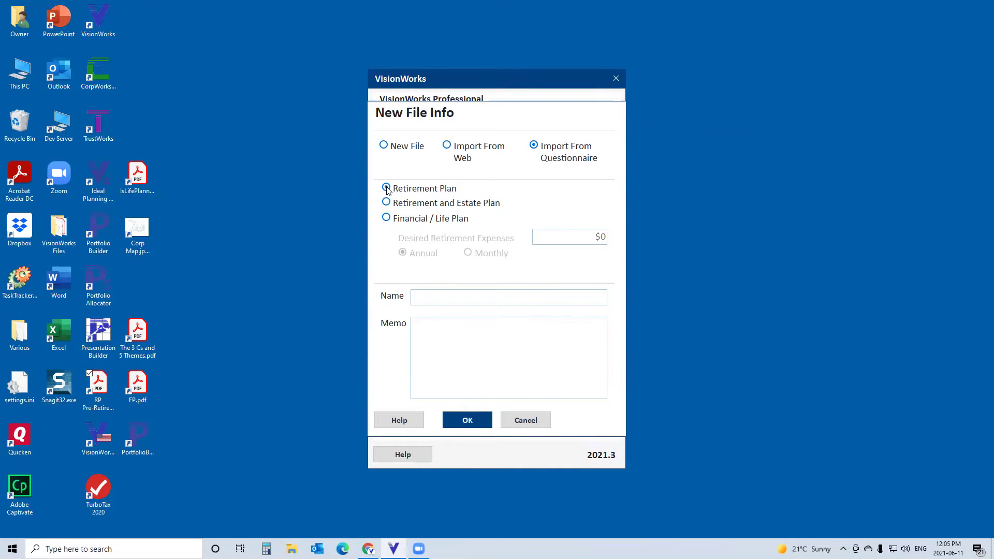
{"action": "left_click", "coordinate": [418, 294]}
{"action": "type", "text": "SmithBillS"}
{"action": "key", "text": "BackSpace"}
{"action": "key", "text": "BackSpace"}
{"action": "type", "text": "Sue"}
{"action": "left_click", "coordinate": [445, 296]}
{"action": "type", "text": "l"}
{"action": "left_click", "coordinate": [481, 299]}
{"action": "type", "text": "RP"}
Import the RP .fdf questionnaire data file with no password and dismiss the success message.
{"action": "left_click", "coordinate": [471, 420]}
{"action": "left_click", "coordinate": [479, 306]}
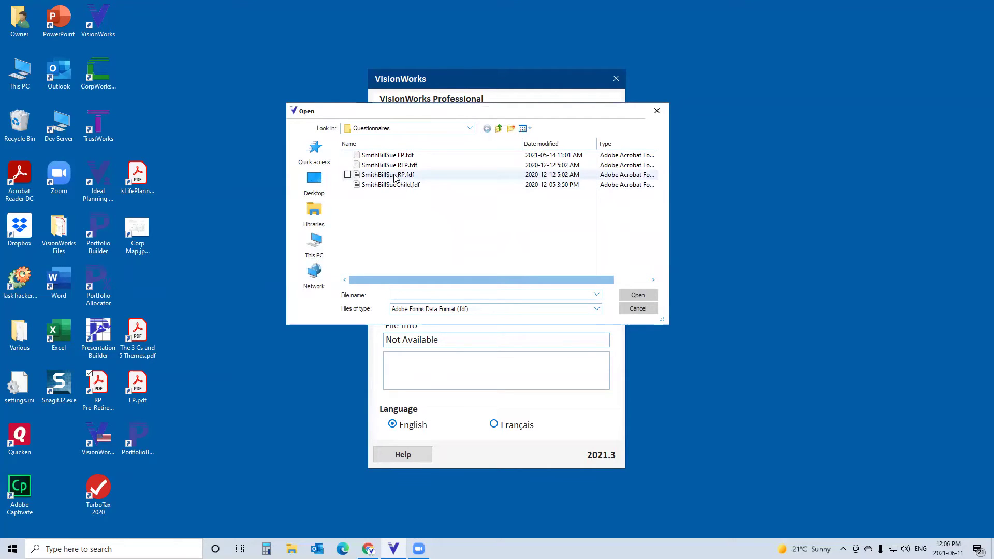
{"action": "left_click", "coordinate": [395, 178]}
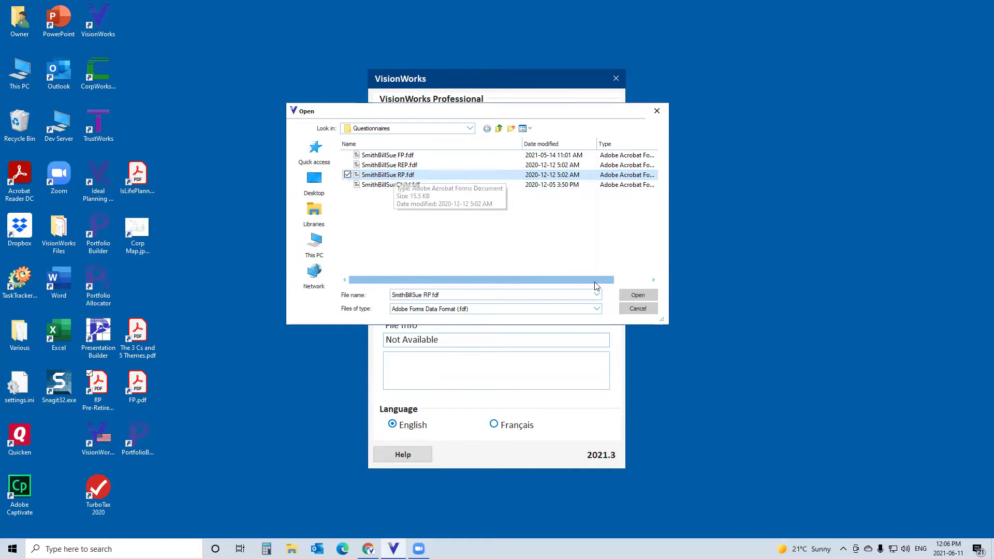
{"action": "left_click", "coordinate": [641, 295]}
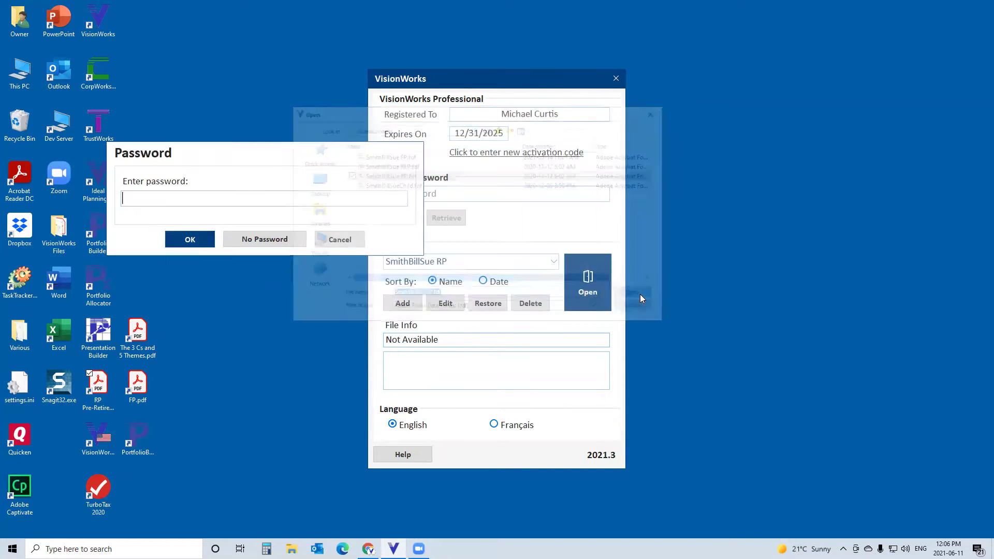
{"action": "left_click", "coordinate": [270, 241]}
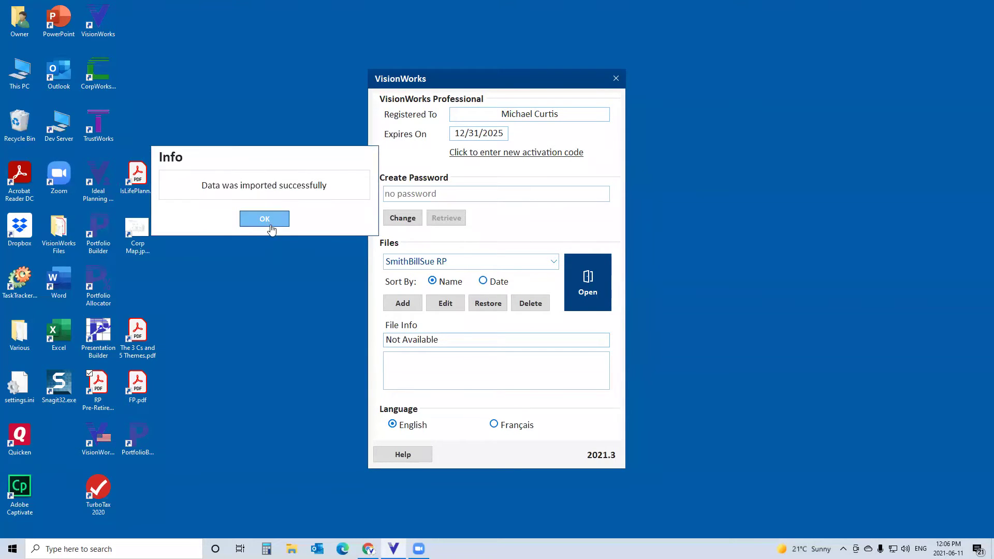
{"action": "left_click", "coordinate": [268, 220]}
Open the new plan maximized, show its Entries, and expand Owned Home.
{"action": "left_click", "coordinate": [586, 277]}
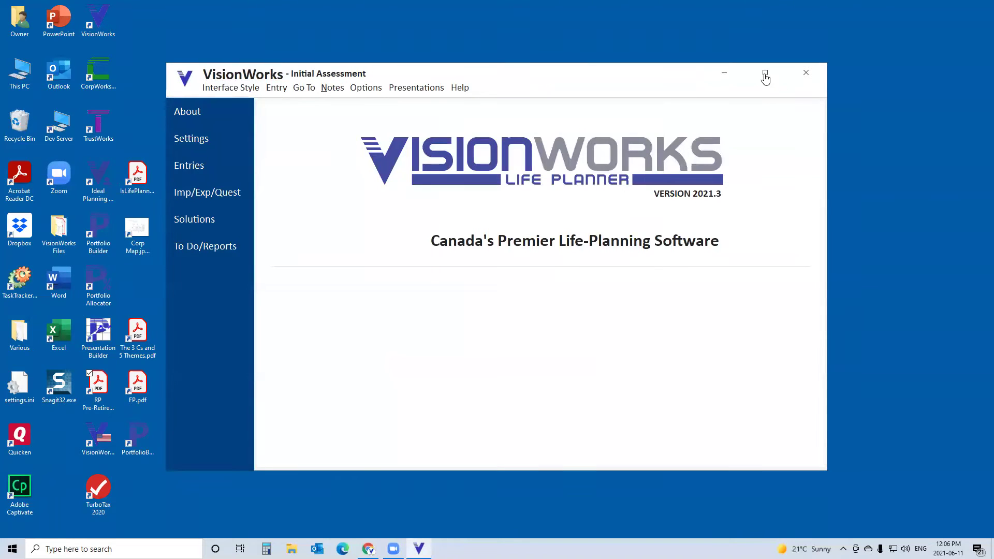
{"action": "left_click", "coordinate": [765, 72]}
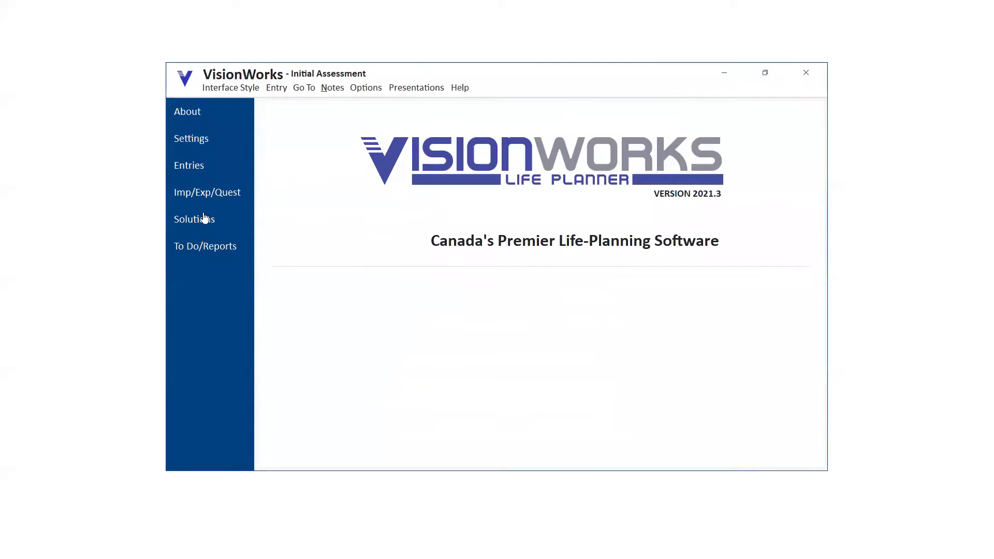
{"action": "left_click", "coordinate": [192, 171]}
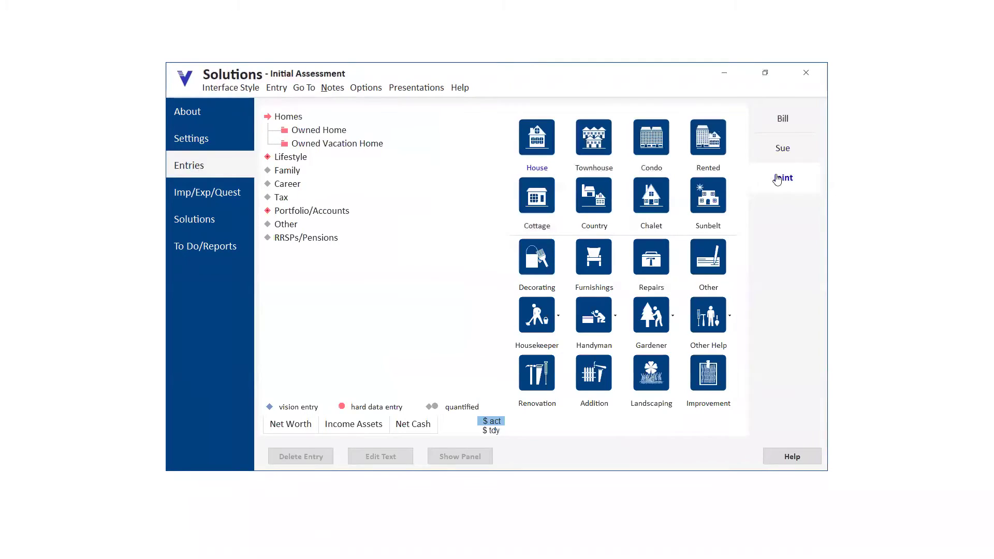
{"action": "left_click", "coordinate": [315, 131]}
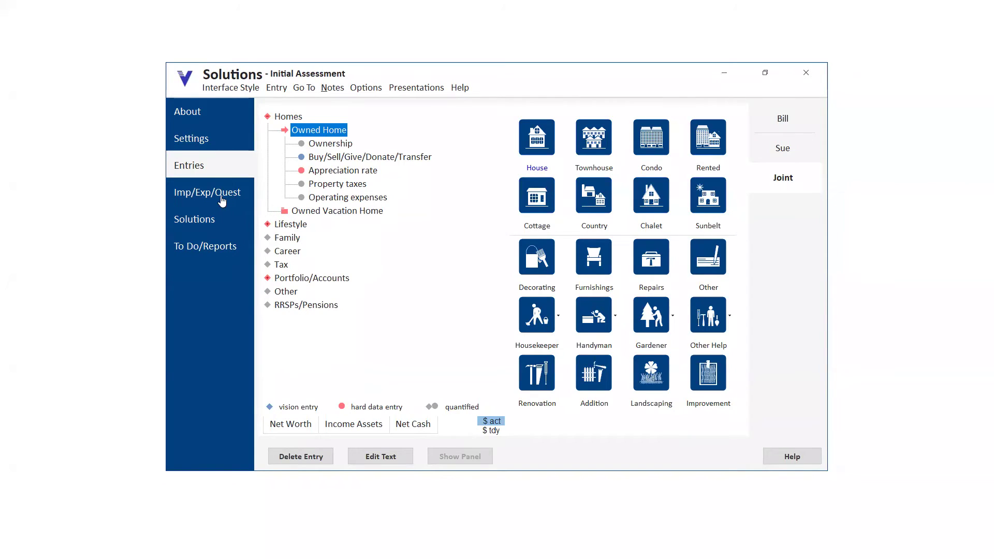
Choose Export to My Vision of Life on the Imp/Exp/Quest page.
{"action": "left_click", "coordinate": [221, 195]}
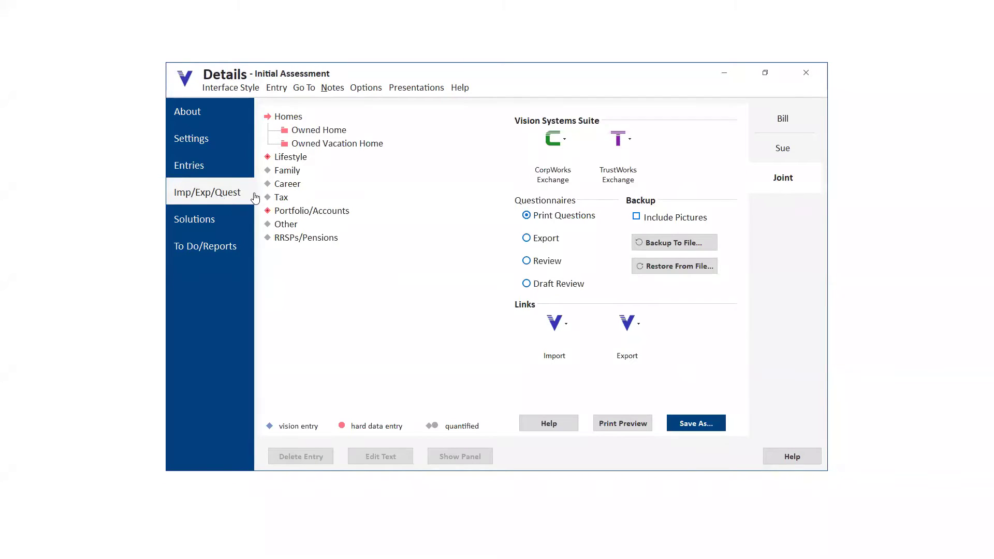
{"action": "left_click", "coordinate": [627, 330]}
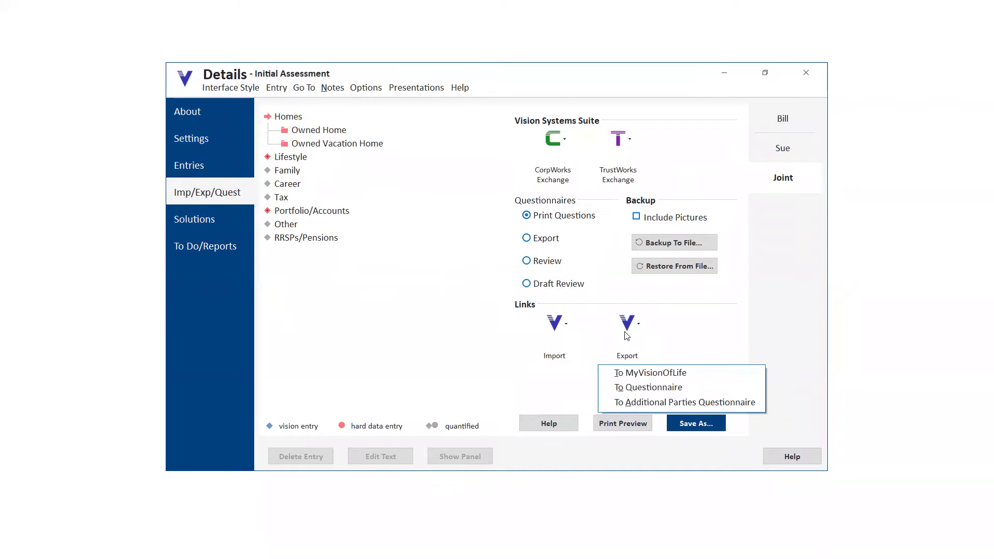
{"action": "left_click", "coordinate": [640, 373]}
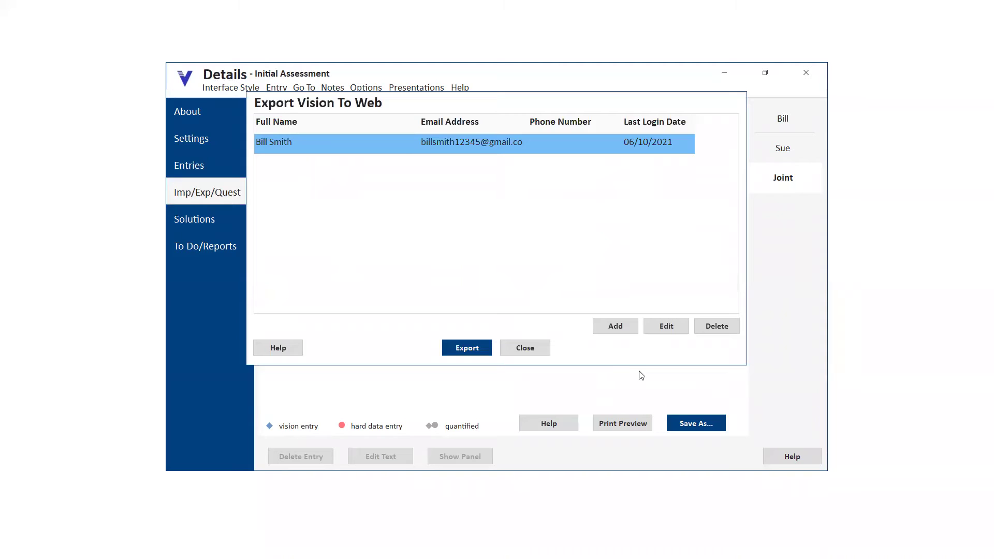
Export to the client's existing web account instead of a new one and acknowledge completion.
{"action": "left_click", "coordinate": [614, 329]}
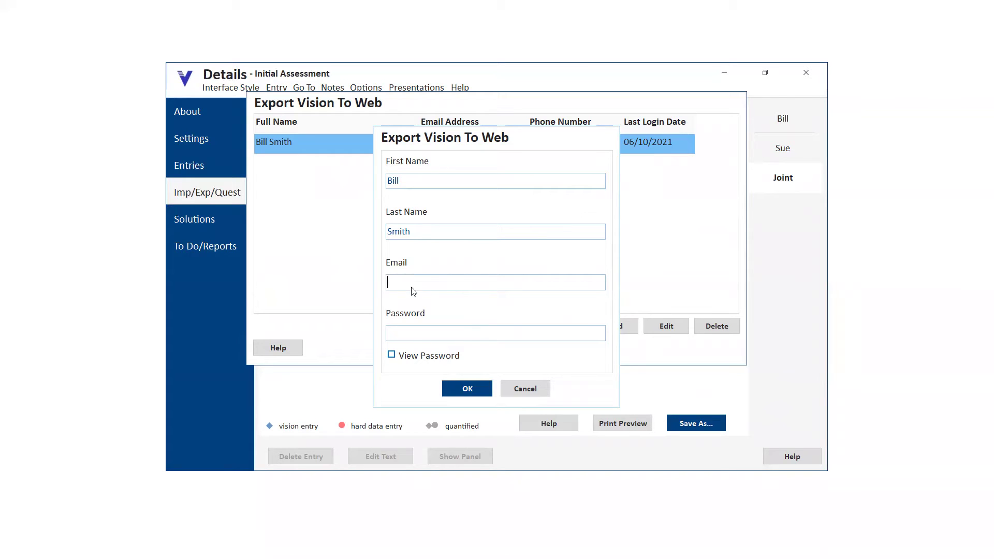
{"action": "left_click", "coordinate": [408, 332]}
{"action": "left_click", "coordinate": [522, 389]}
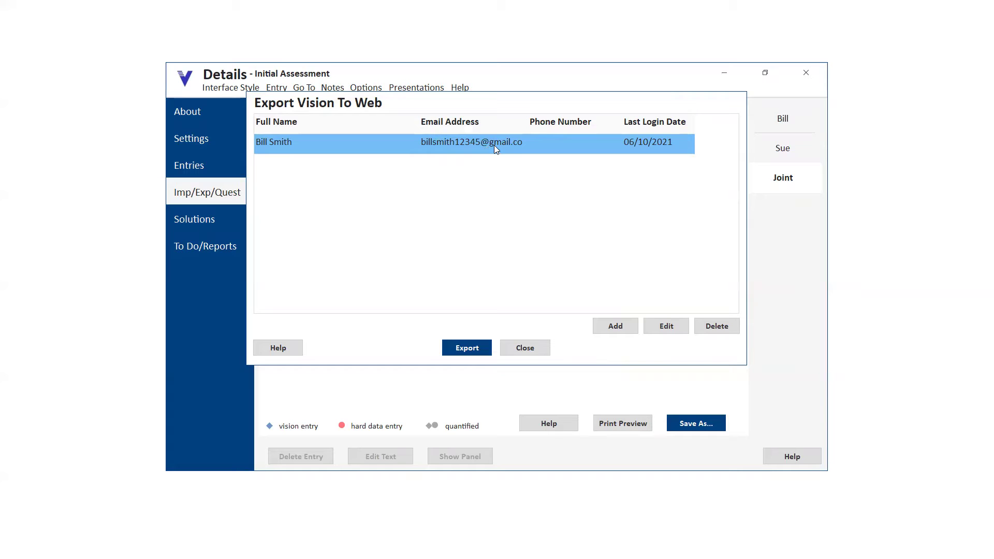
{"action": "left_click", "coordinate": [469, 349]}
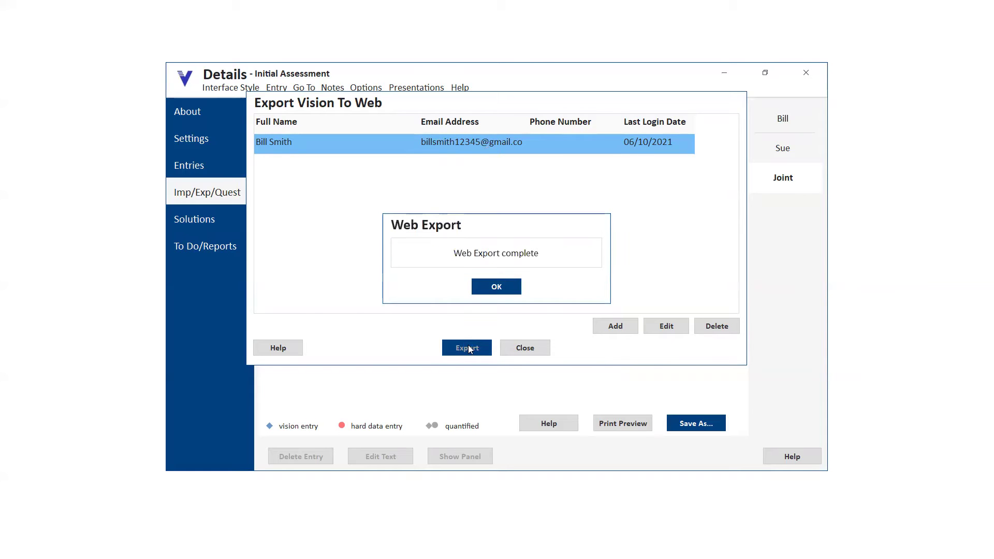
{"action": "left_click", "coordinate": [500, 290]}
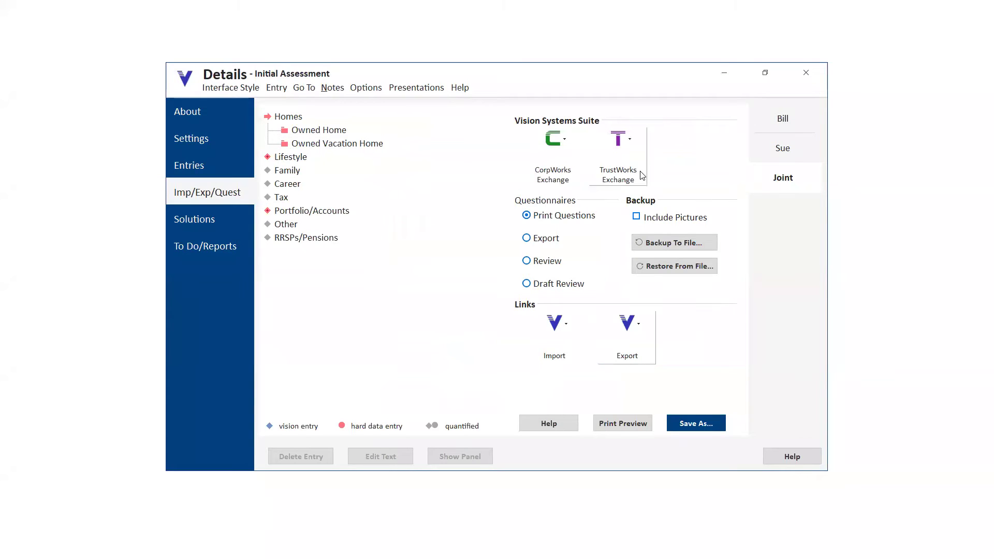
Bring up Chrome and replace the Vision Systems Corp tab with the My Vision of Life site.
{"action": "left_click", "coordinate": [724, 73]}
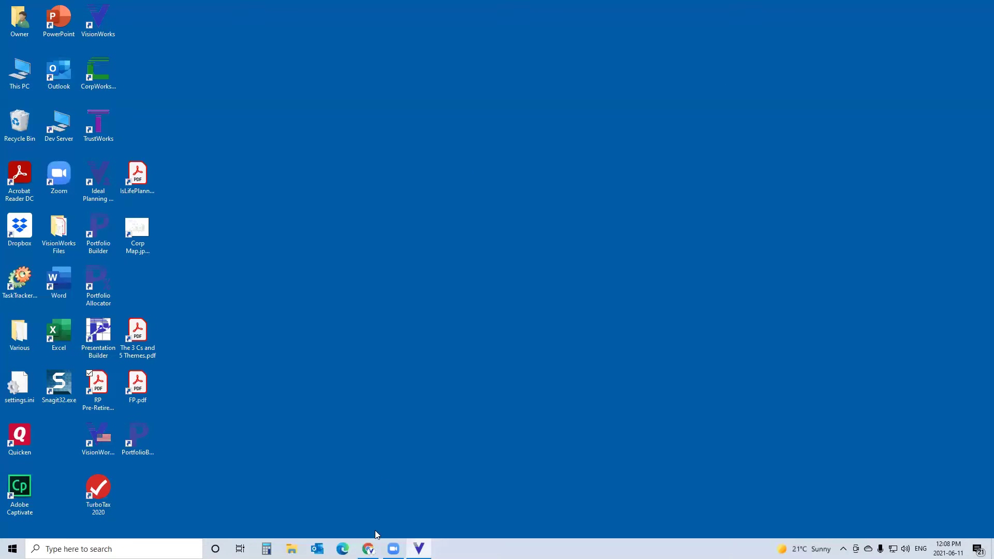
{"action": "left_click", "coordinate": [368, 549]}
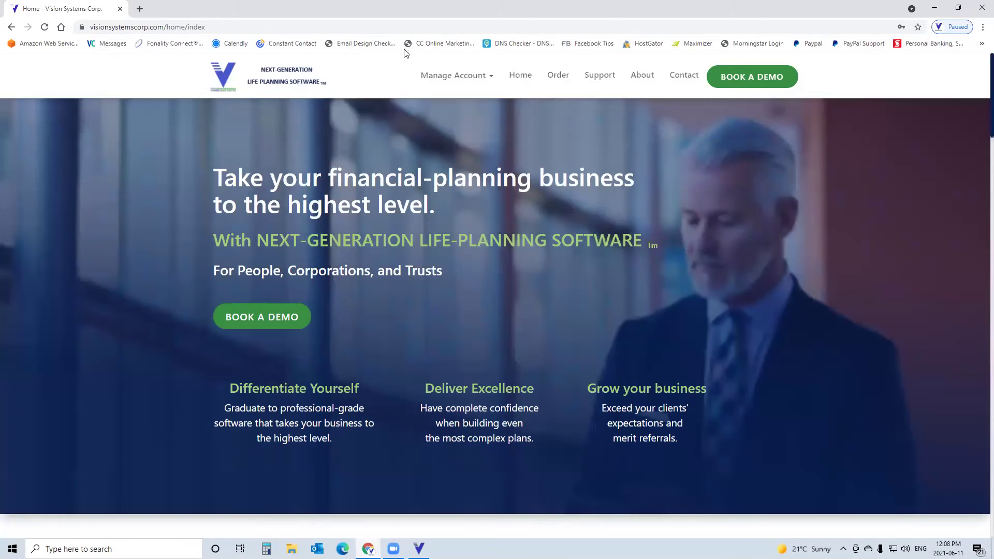
{"action": "left_click", "coordinate": [140, 9]}
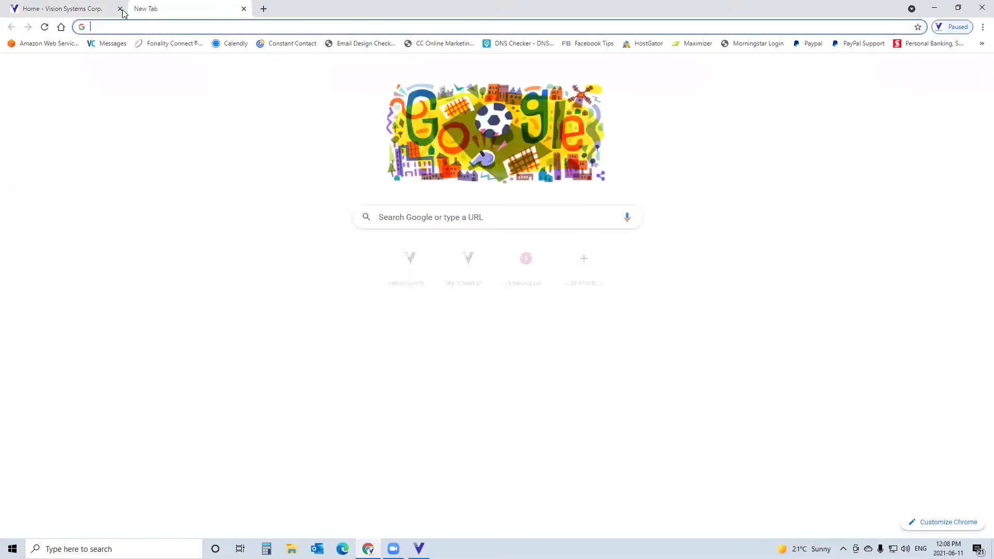
{"action": "left_click", "coordinate": [121, 11]}
{"action": "left_click", "coordinate": [476, 268]}
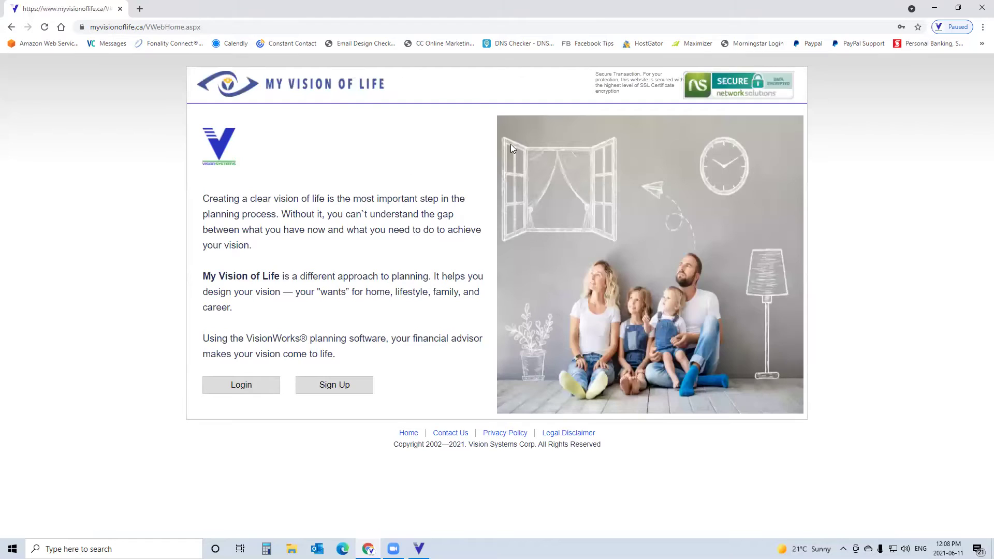
Log in to My Vision of Life using the autofilled client credentials.
{"action": "left_click", "coordinate": [236, 385]}
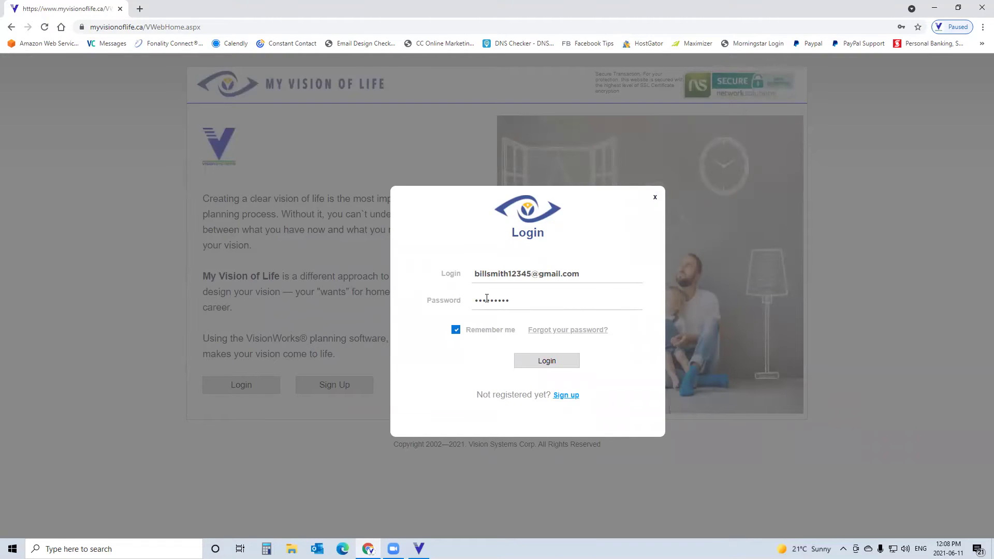
{"action": "left_click", "coordinate": [547, 365]}
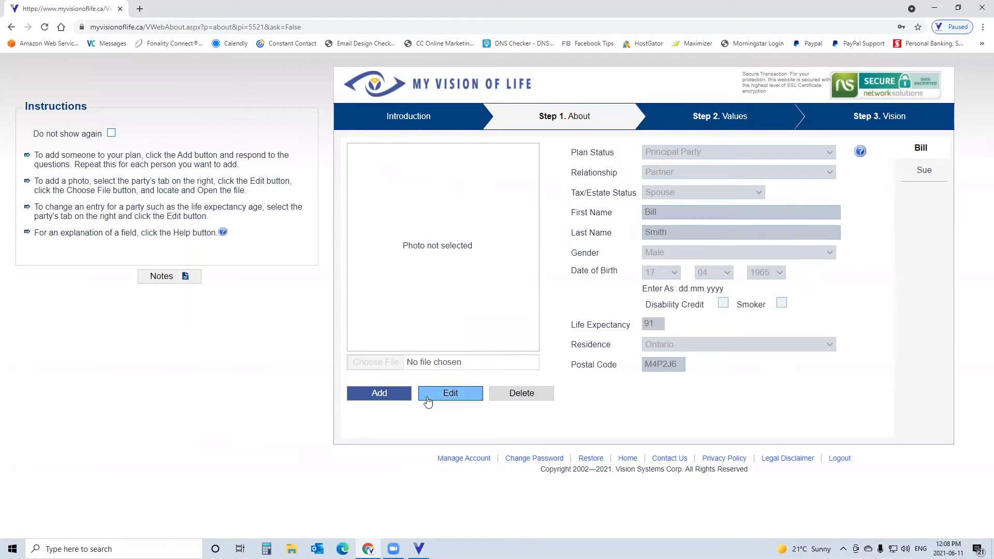
Open the add-person questions on the About page, then cancel without adding anyone.
{"action": "left_click", "coordinate": [383, 395]}
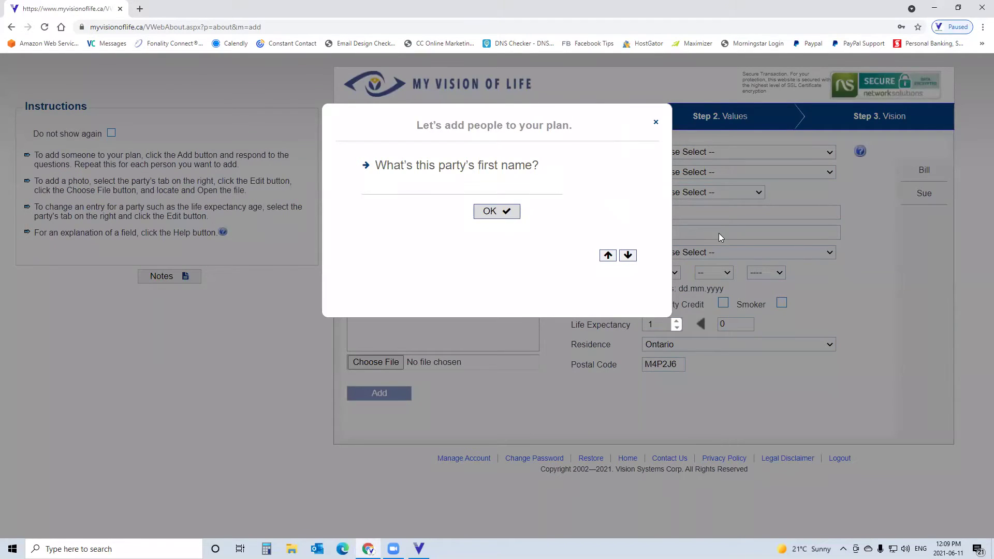
{"action": "left_click", "coordinate": [655, 124]}
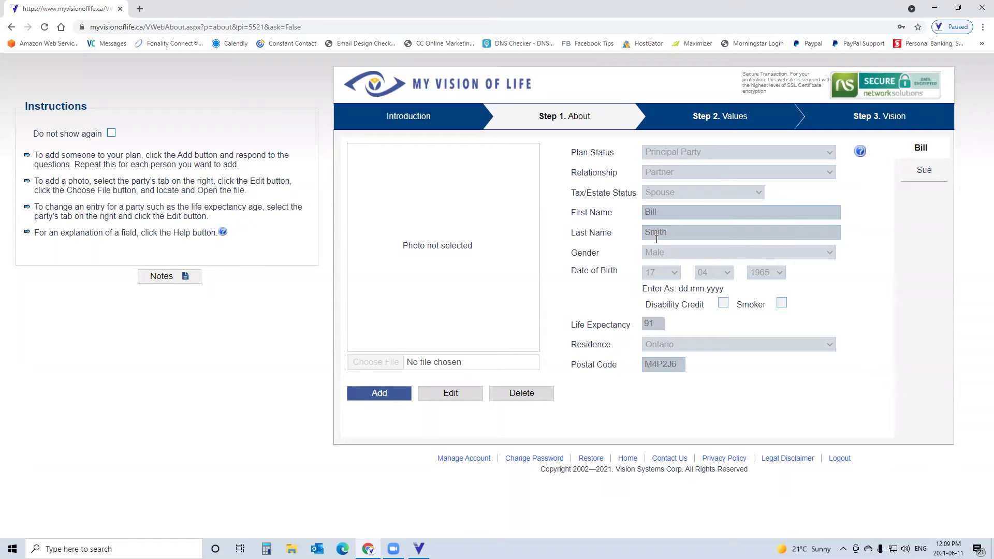
View the Step 2 Values sliders, then move on to the Step 3 Vision page.
{"action": "left_click", "coordinate": [728, 122]}
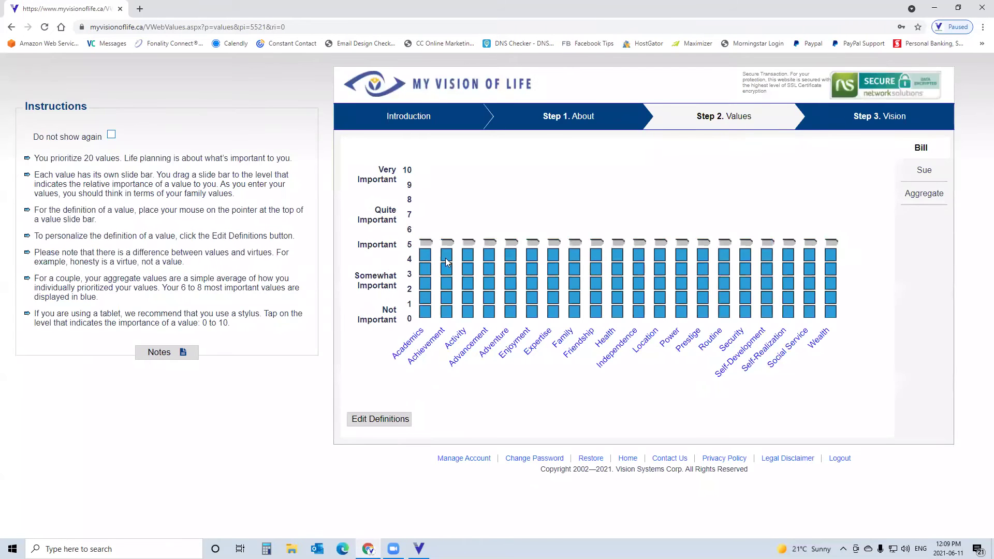
{"action": "mouse_move", "coordinate": [426, 242]}
{"action": "left_click", "coordinate": [898, 123]}
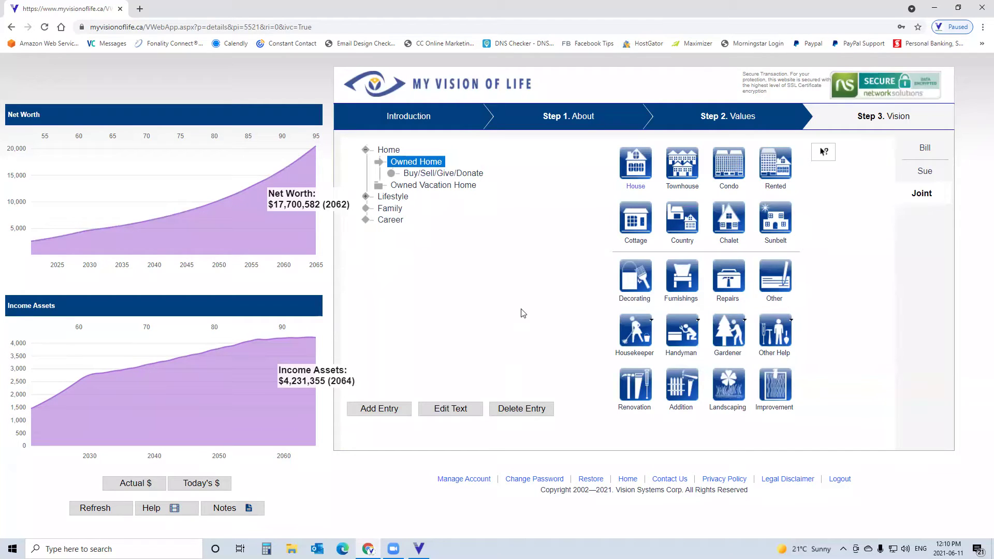
Select Owned Home under Home in the Vision category tree.
{"action": "left_click", "coordinate": [402, 209]}
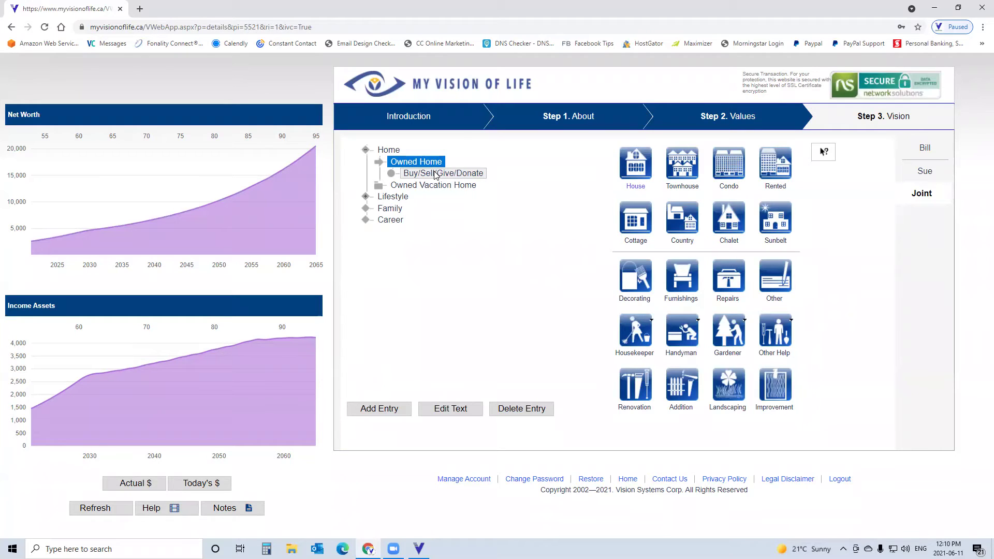
Add a renovation entry under Owned Home named 'Renovate the kitchen'.
{"action": "left_click", "coordinate": [636, 395]}
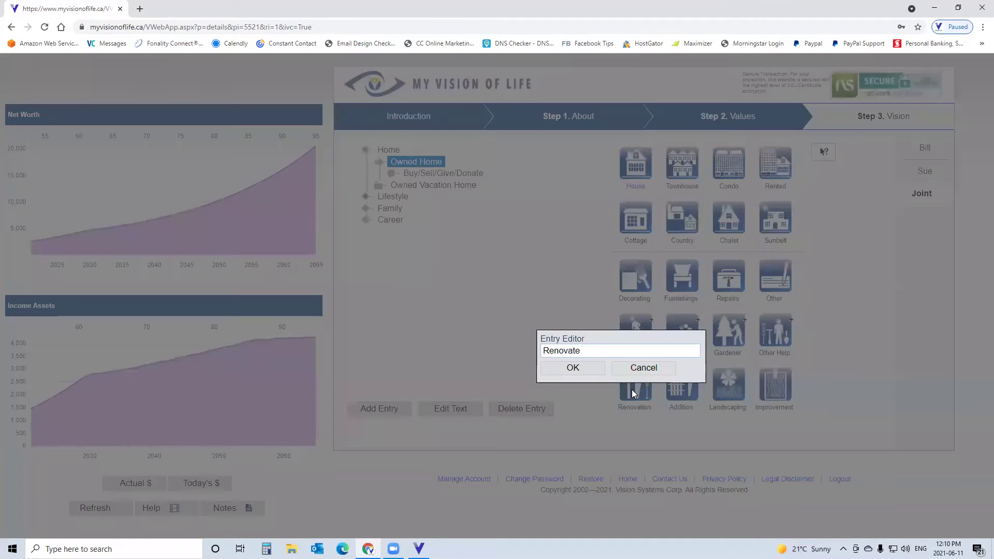
{"action": "left_click", "coordinate": [593, 350]}
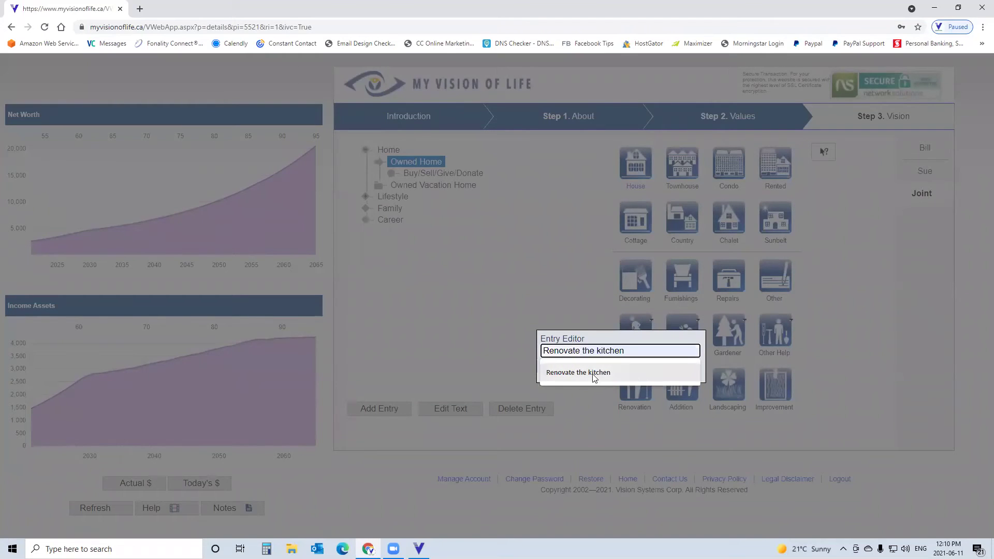
{"action": "left_click", "coordinate": [594, 372]}
{"action": "left_click", "coordinate": [579, 368]}
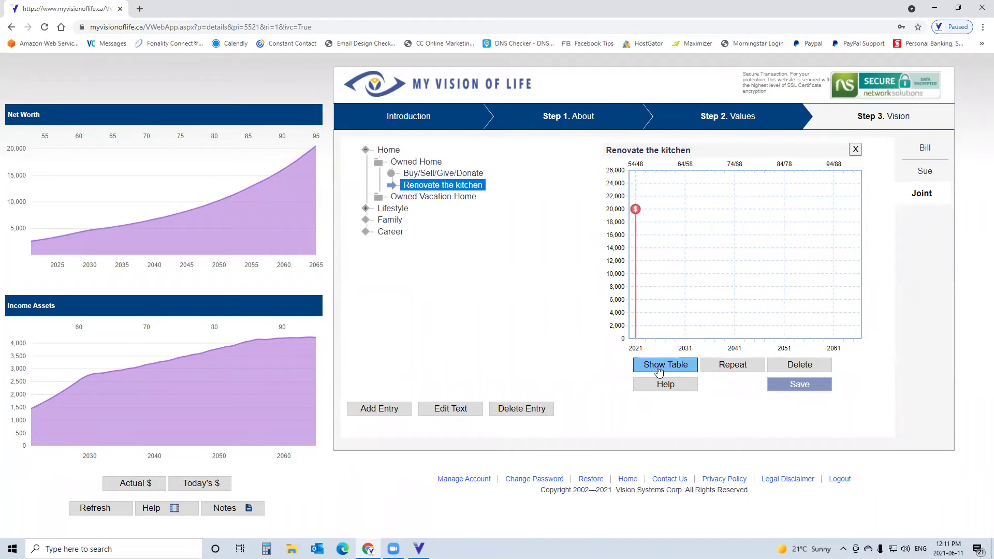
Set the entry's year to 2022 and Today's amount to 100000, then save it.
{"action": "left_click", "coordinate": [659, 368]}
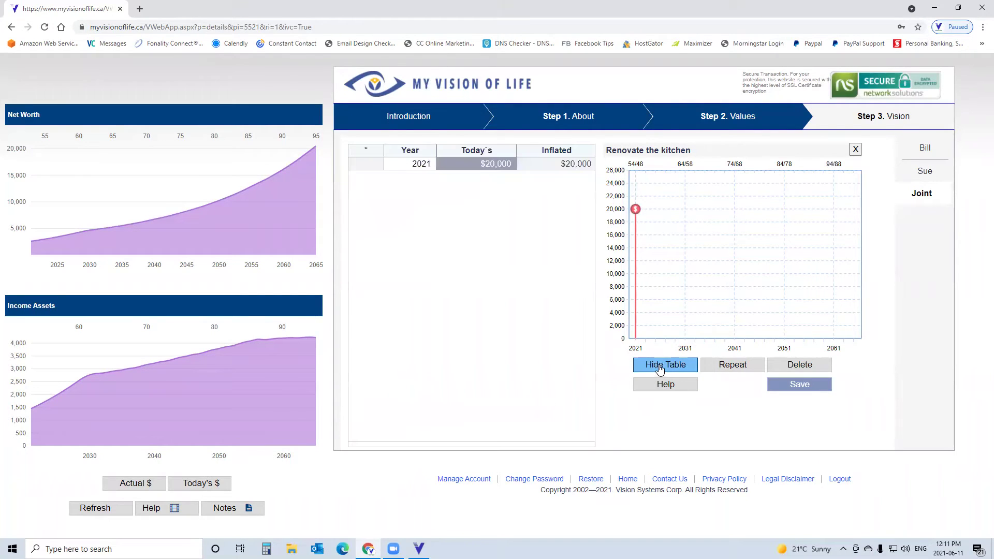
{"action": "left_click", "coordinate": [411, 171]}
{"action": "left_click", "coordinate": [429, 163]}
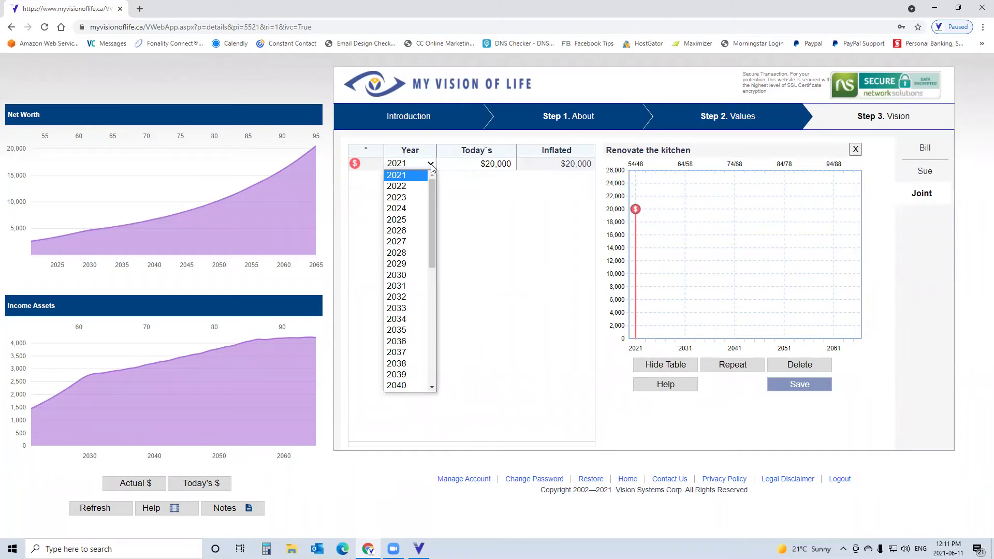
{"action": "left_click", "coordinate": [405, 191]}
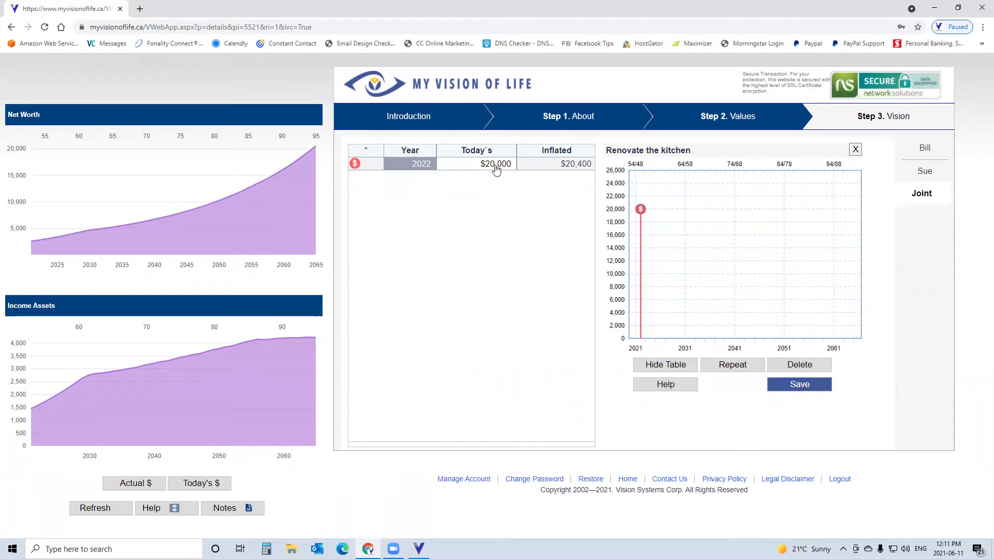
{"action": "left_click", "coordinate": [487, 168]}
{"action": "left_click", "coordinate": [484, 165]}
{"action": "left_click_drag", "start_coordinate": [484, 164], "coordinate": [409, 168]}
{"action": "type", "text": "100000"}
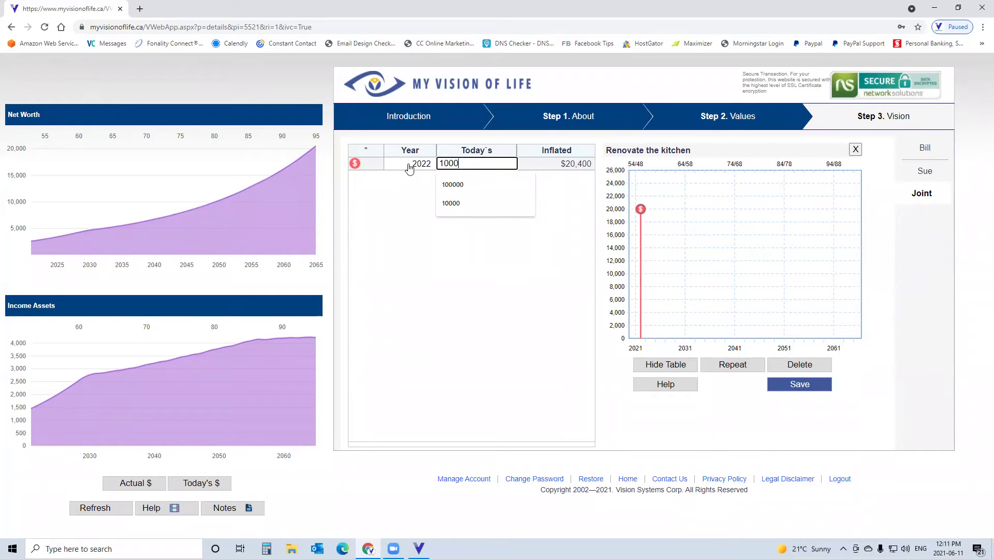
{"action": "left_click", "coordinate": [541, 166]}
{"action": "left_click", "coordinate": [796, 388]}
{"action": "left_click", "coordinate": [663, 366]}
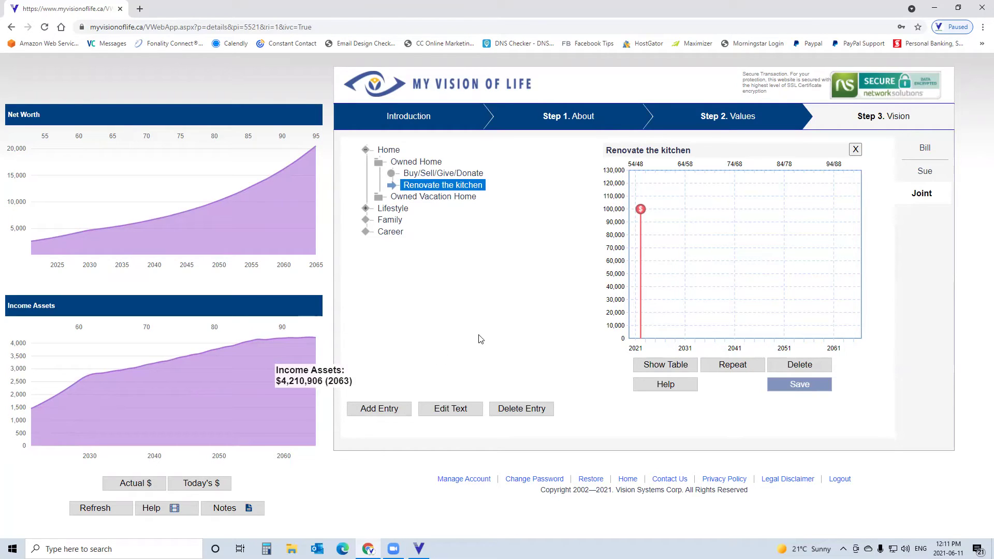
Refresh the net worth and income charts to include the kitchen renovation.
{"action": "left_click", "coordinate": [92, 511]}
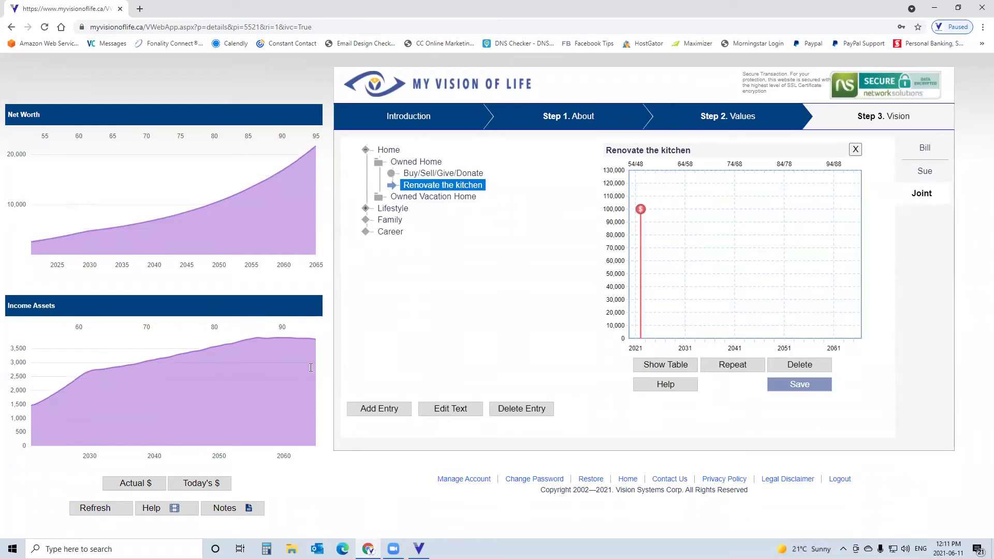
{"action": "mouse_move", "coordinate": [83, 394]}
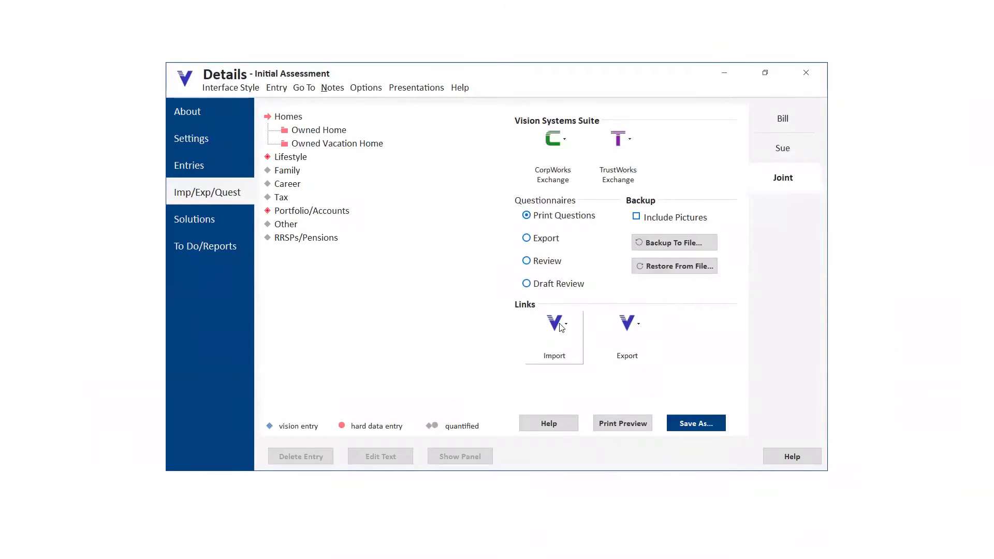
Import from My Vision of Life into a new solution named 'Cleint Changes', then close the changes list.
{"action": "left_click", "coordinate": [559, 326]}
{"action": "left_click", "coordinate": [563, 373]}
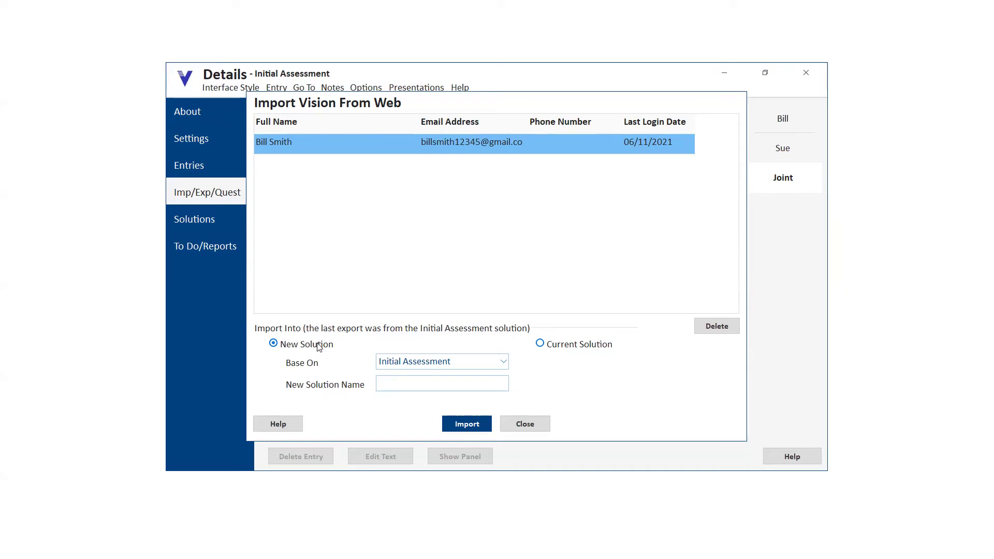
{"action": "left_click", "coordinate": [394, 383]}
{"action": "type", "text": "Cleint Changes"}
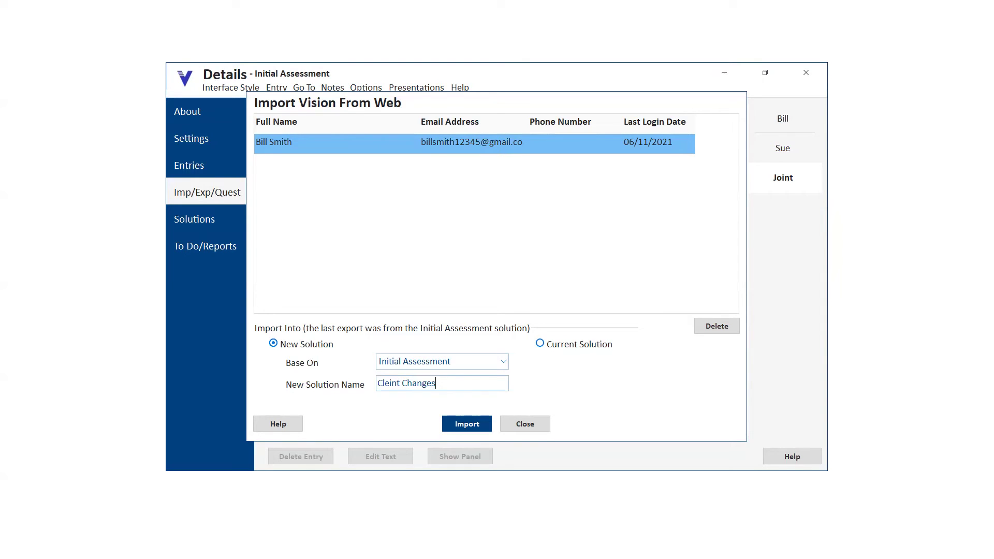
{"action": "left_click", "coordinate": [458, 422]}
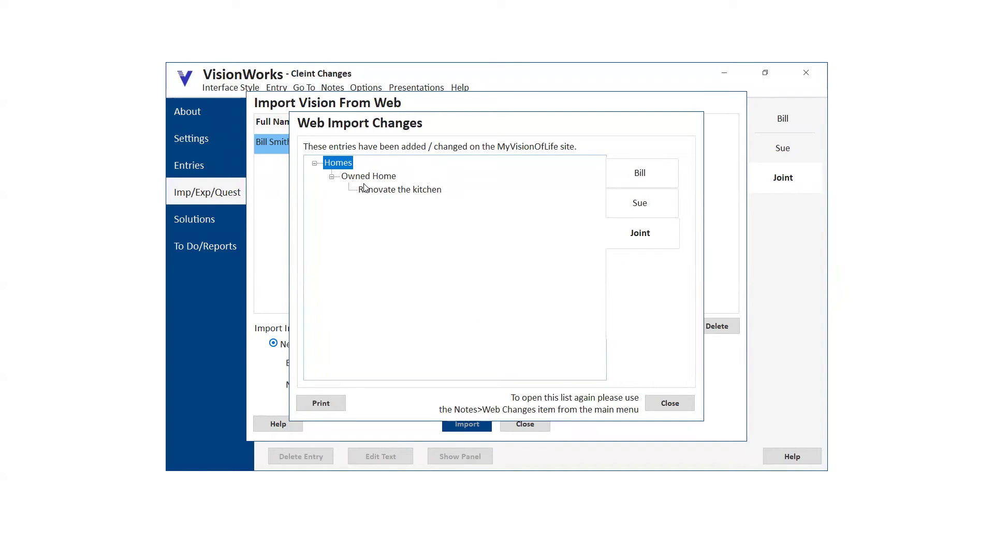
{"action": "left_click", "coordinate": [668, 404]}
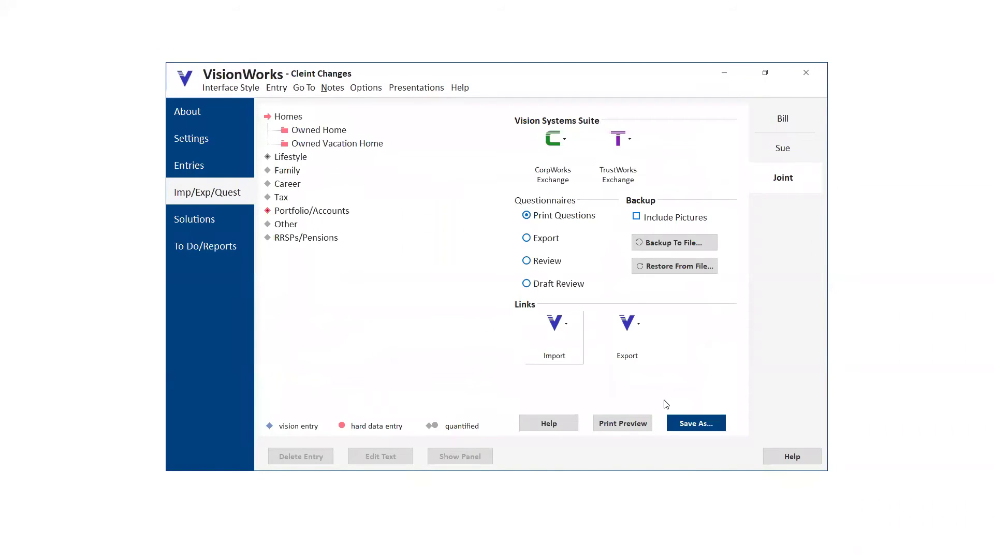
Expand Owned Home and open Renovate the kitchen to view its $100,000 cost in 2022.
{"action": "double_click", "coordinate": [322, 134]}
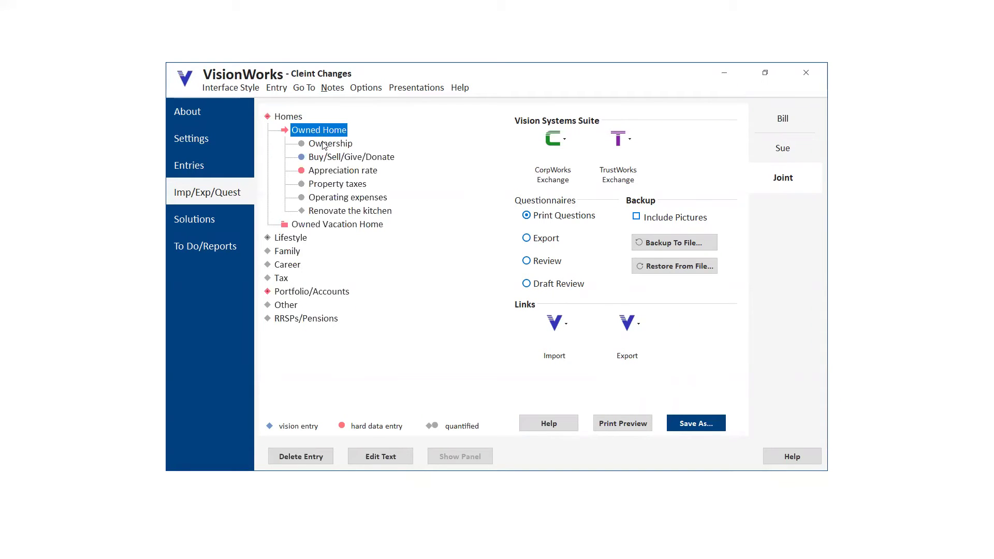
{"action": "left_click", "coordinate": [347, 212]}
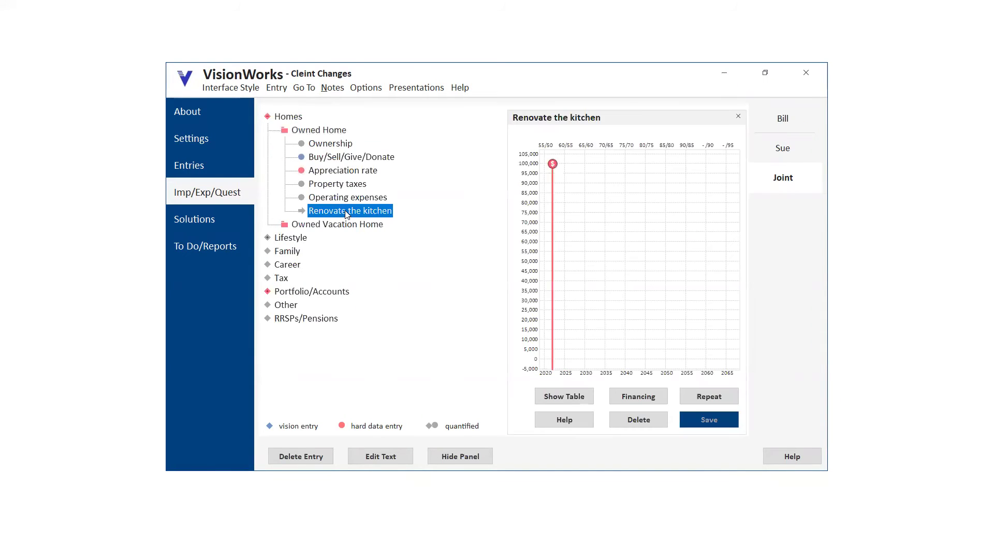
{"action": "mouse_move", "coordinate": [554, 169]}
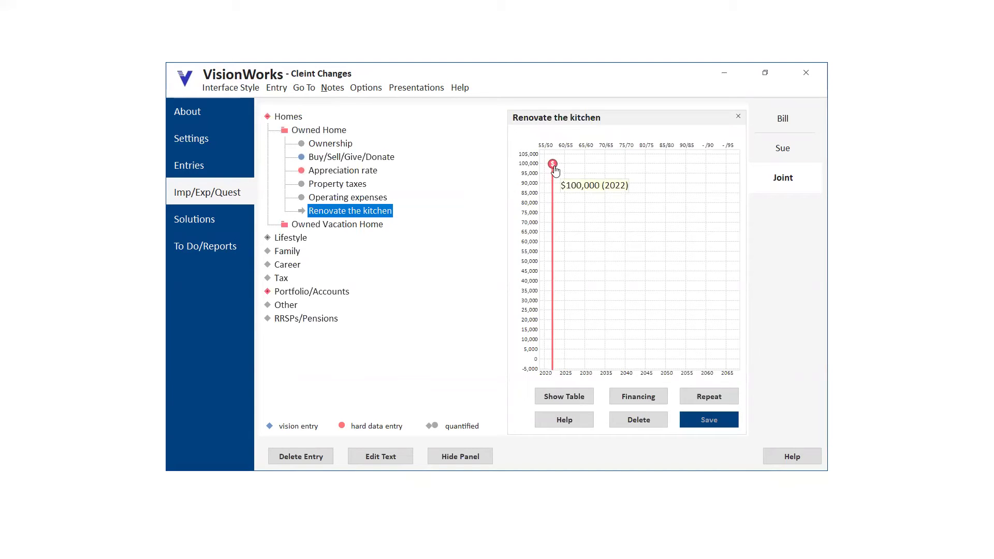